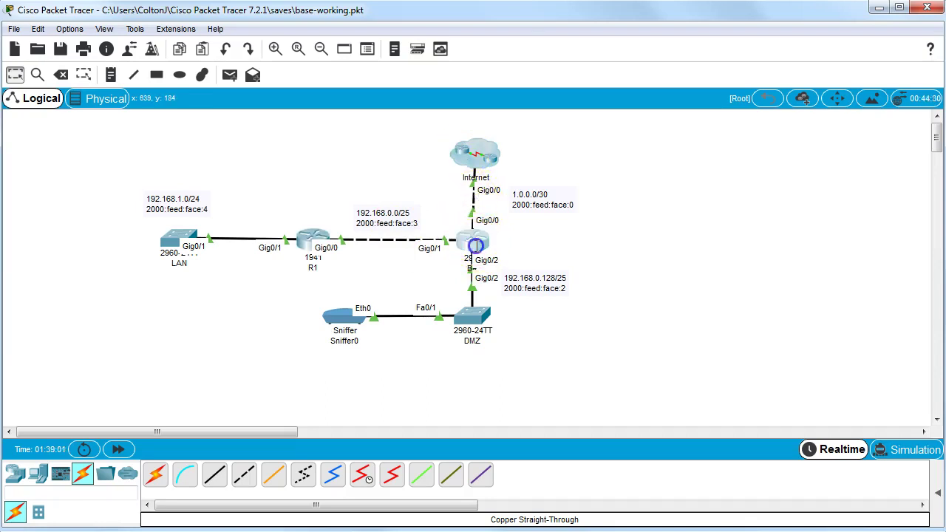
# - Show BR's routing table with 'en' and 'show ip route', highlighting the S* 0.0.0.0/0 route via 1.0.0.1
pyautogui.click(473, 238)
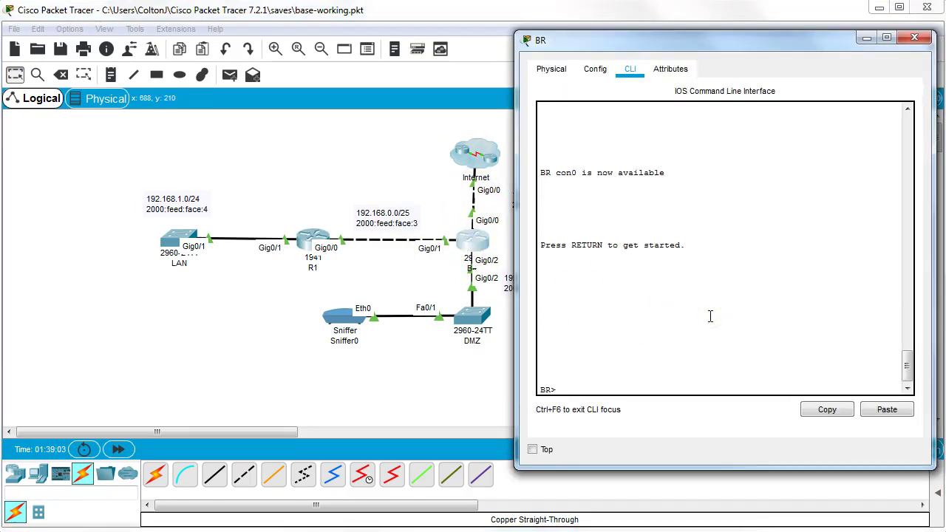
pyautogui.write('en')
pyautogui.press('Return')
pyautogui.write('show')
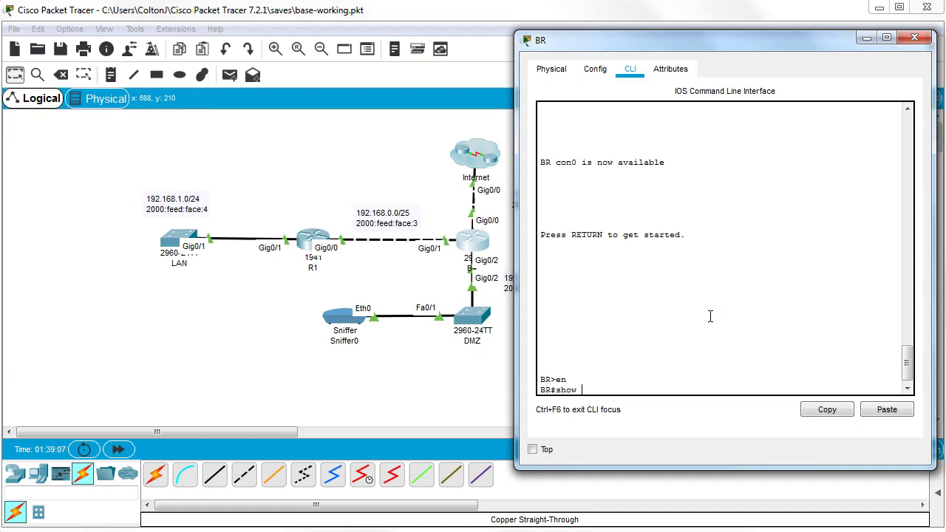
pyautogui.write(' ip route')
pyautogui.press('Return')
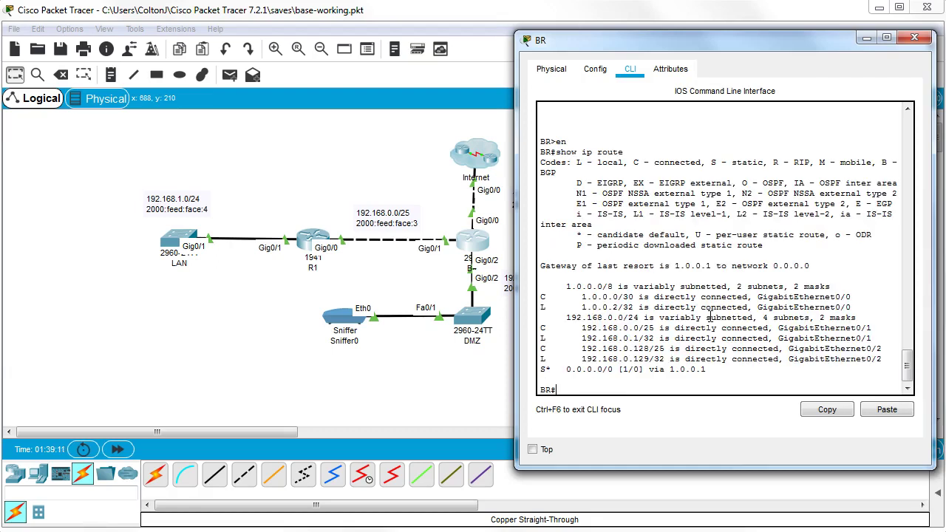
pyautogui.moveTo(541, 371); pyautogui.dragTo(716, 369)
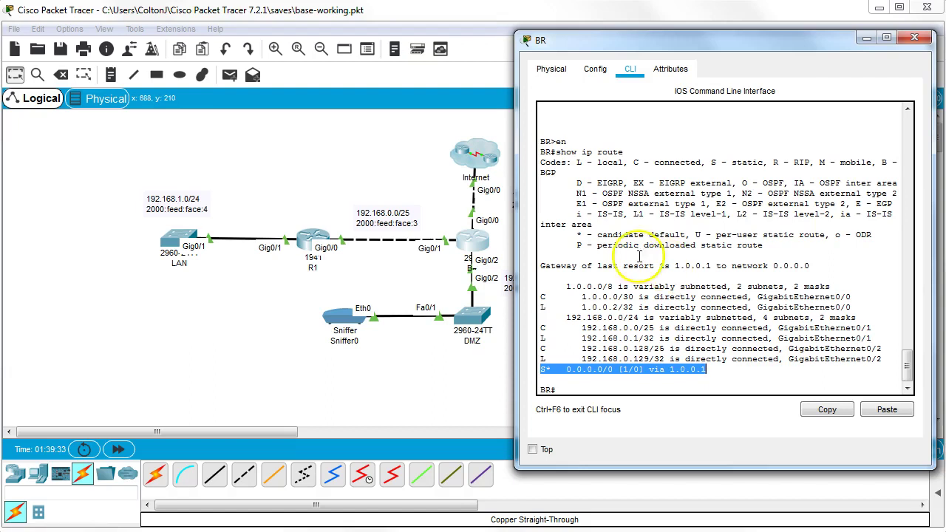
# - Run 'show ip route' on R1, confirm only connected routes and no gateway of last resort, then close R1's window
pyautogui.click(306, 242)
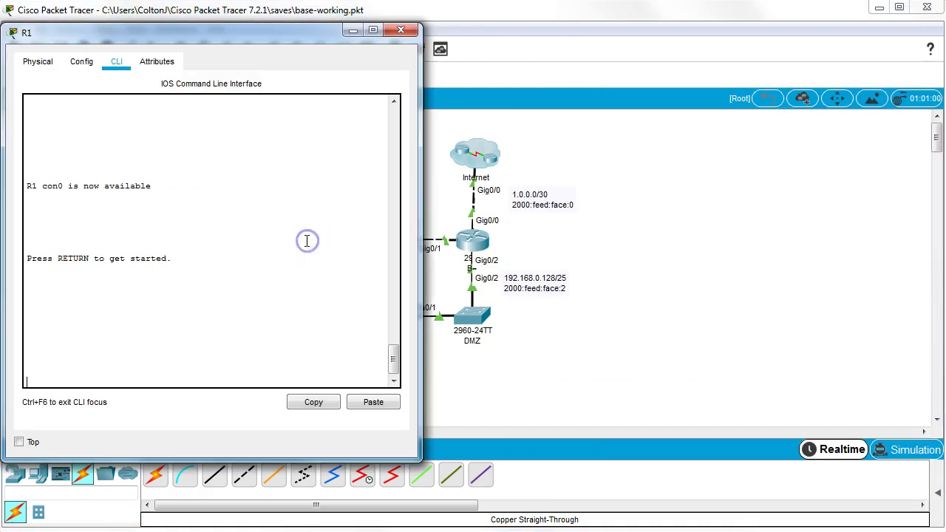
pyautogui.press('Return')
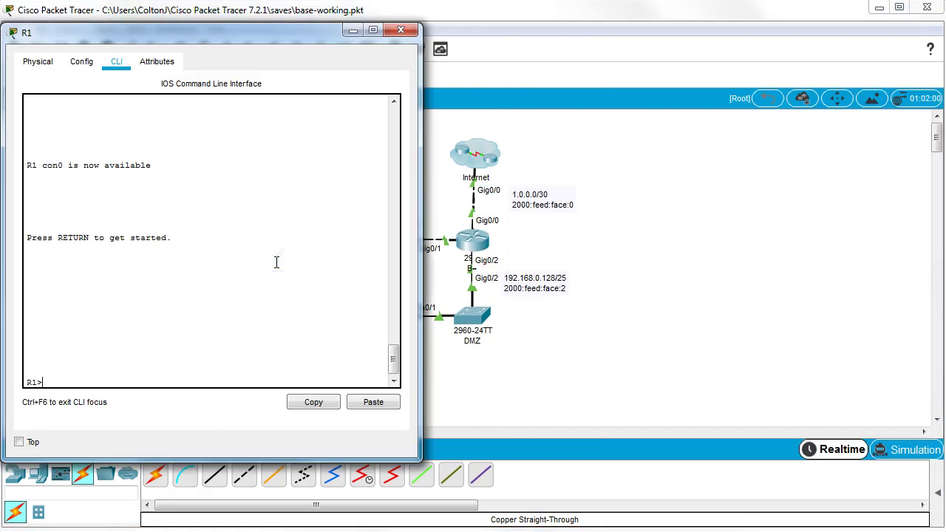
pyautogui.write('sen')
pyautogui.press('Return')
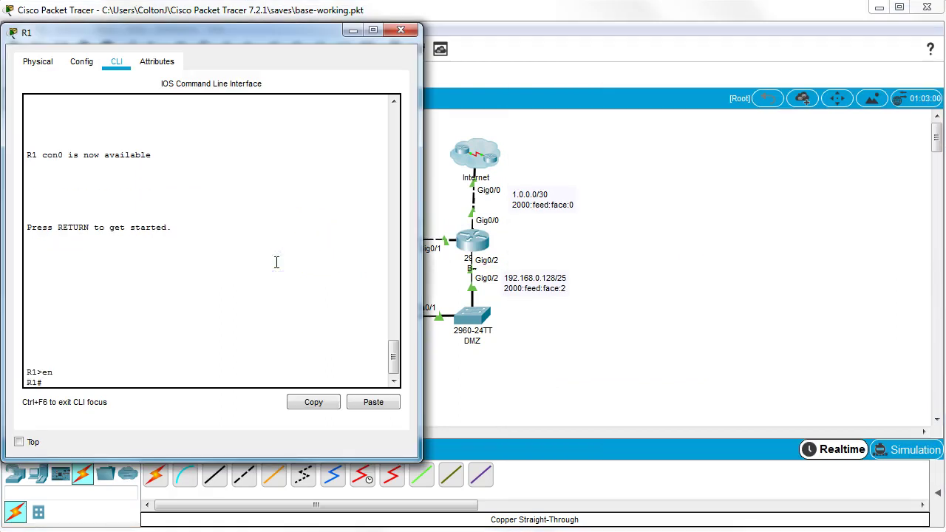
pyautogui.write('show ip route')
pyautogui.press('Return')
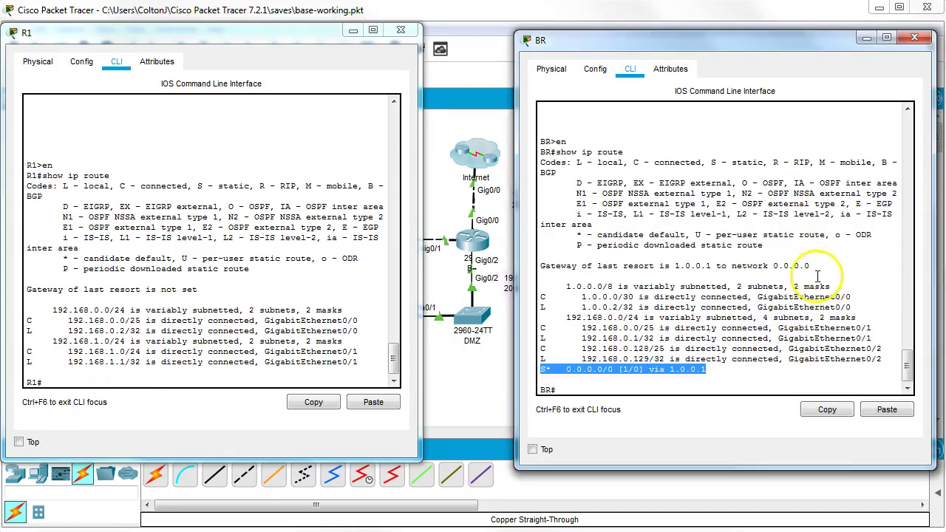
pyautogui.click(789, 265)
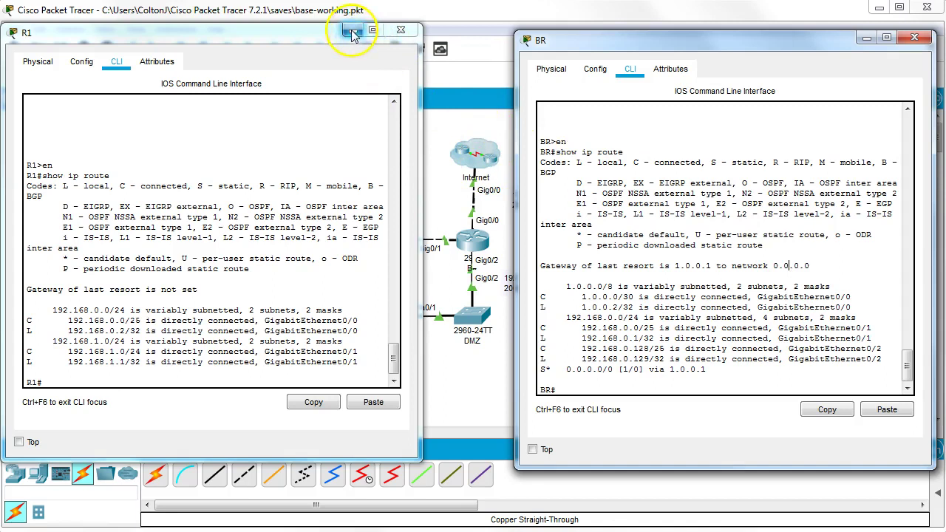
pyautogui.click(400, 29)
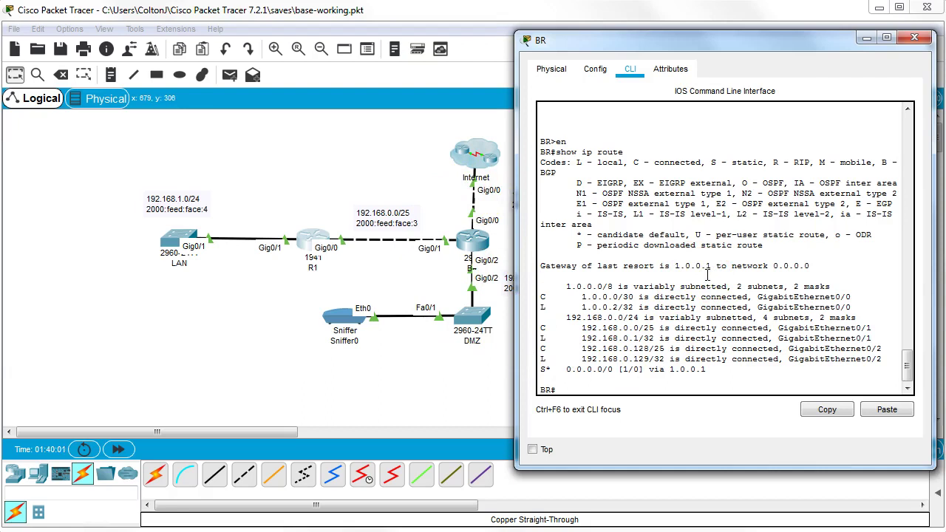
# - On BR, enter 'conf t', create 'router eigrp 10' and apply 'no auto-summary'
pyautogui.write('conf t')
pyautogui.press('Return')
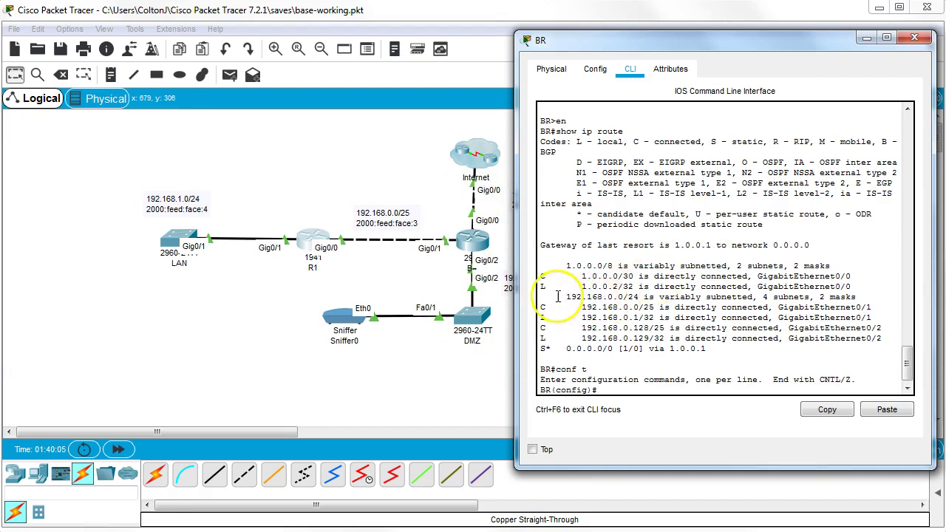
pyautogui.moveTo(566, 297); pyautogui.dragTo(621, 300)
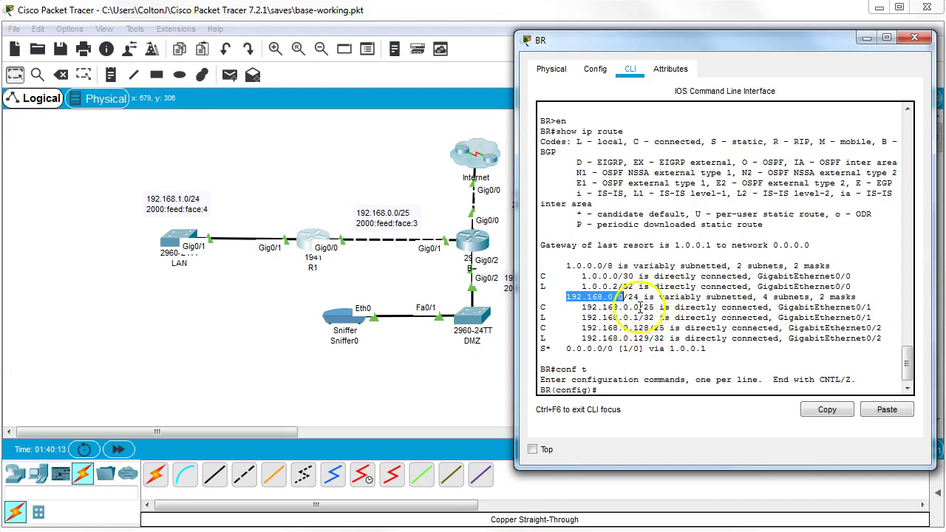
pyautogui.click(691, 316)
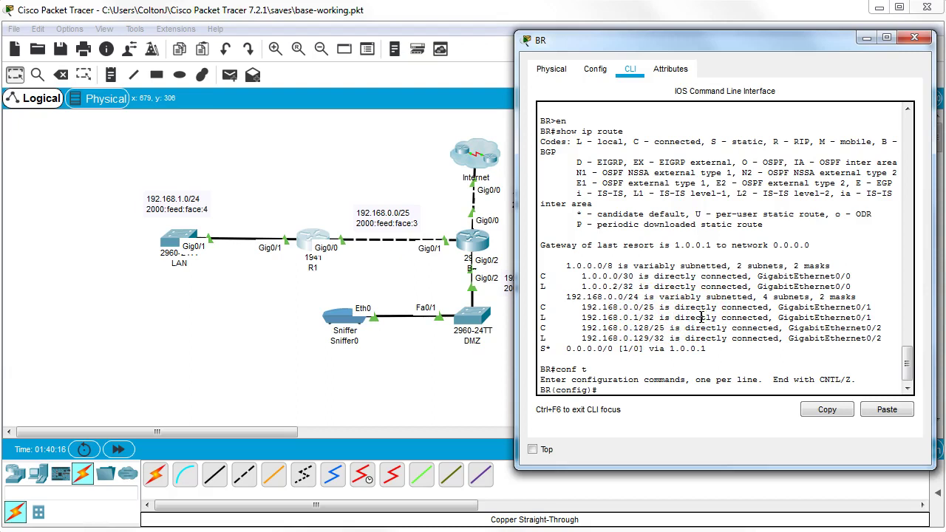
pyautogui.write('router eigrp 10')
pyautogui.press('Return')
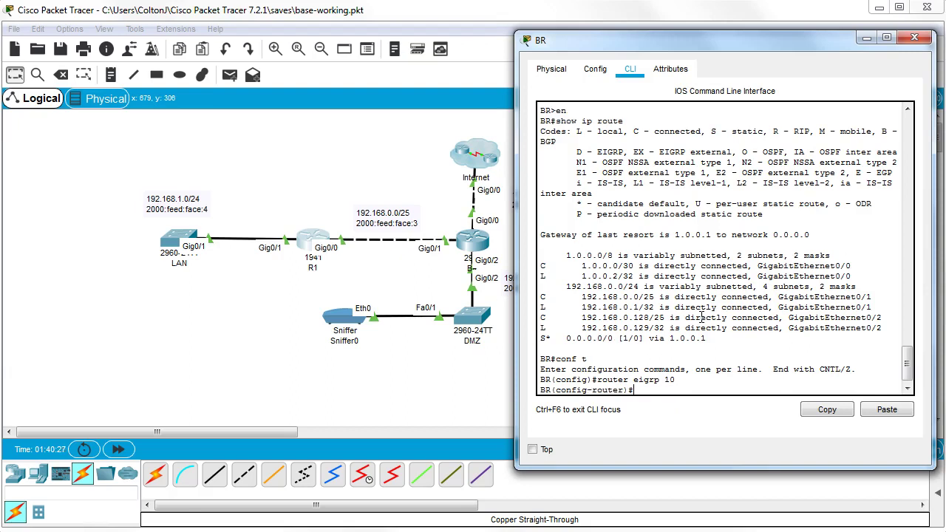
pyautogui.write('no aut')
pyautogui.press('Tab')
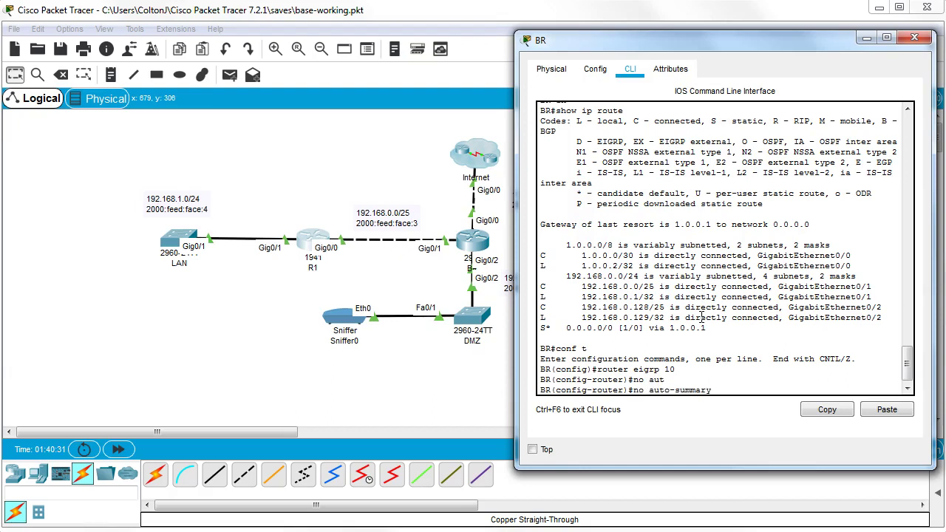
pyautogui.press('Return')
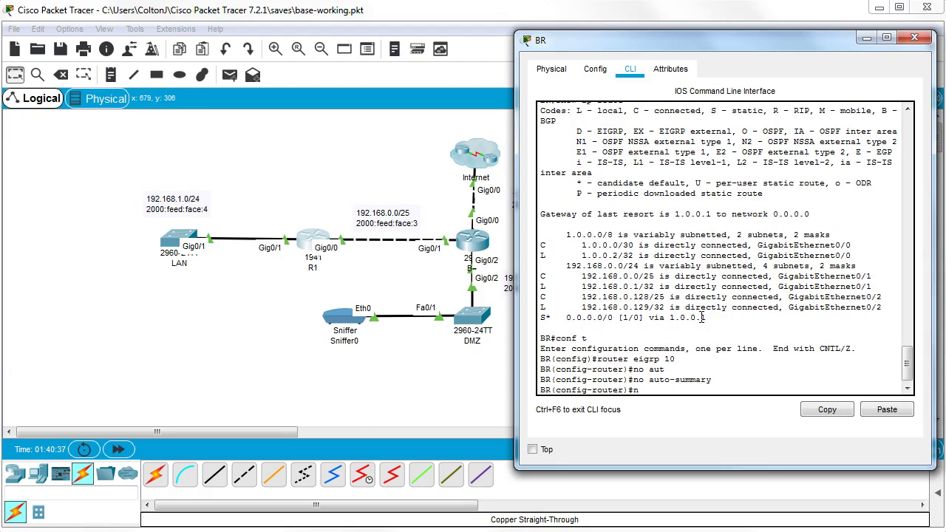
# - Add network 192.168.0.0 with mask 255.255.255.128 to BR's EIGRP 10
pyautogui.write('network')
pyautogui.write(' 192.168')
pyautogui.write('.0')
pyautogui.write('.0')
pyautogui.write('255.255.2')
pyautogui.write('55.255.128')
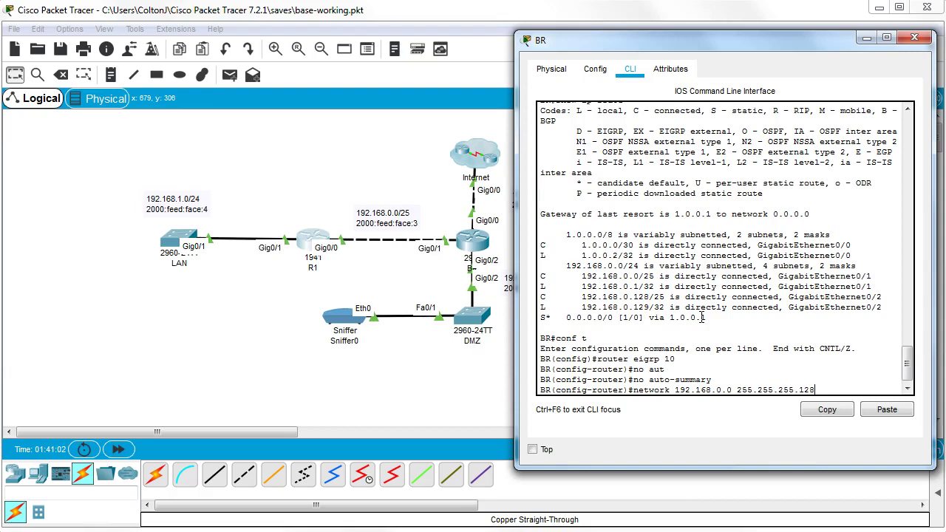
pyautogui.press('Return')
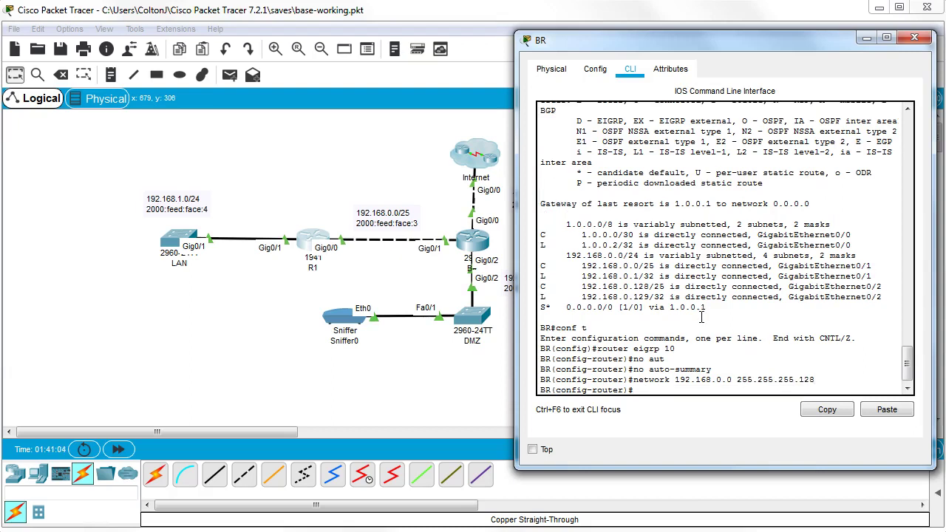
# - Page through 'do show run' to confirm the EIGRP network's 0.0.0.127 wildcard
pyautogui.write('do show run')
pyautogui.press('Return')
pyautogui.press('space')
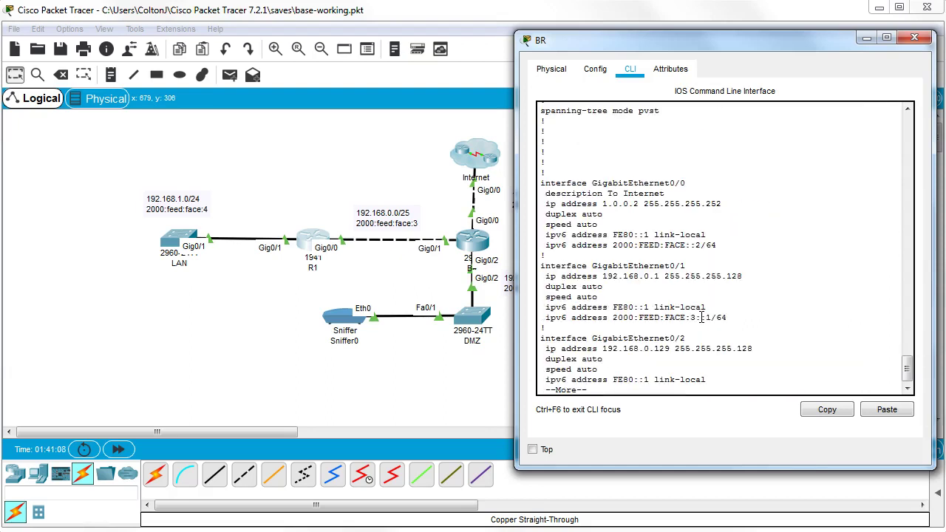
pyautogui.press('space')
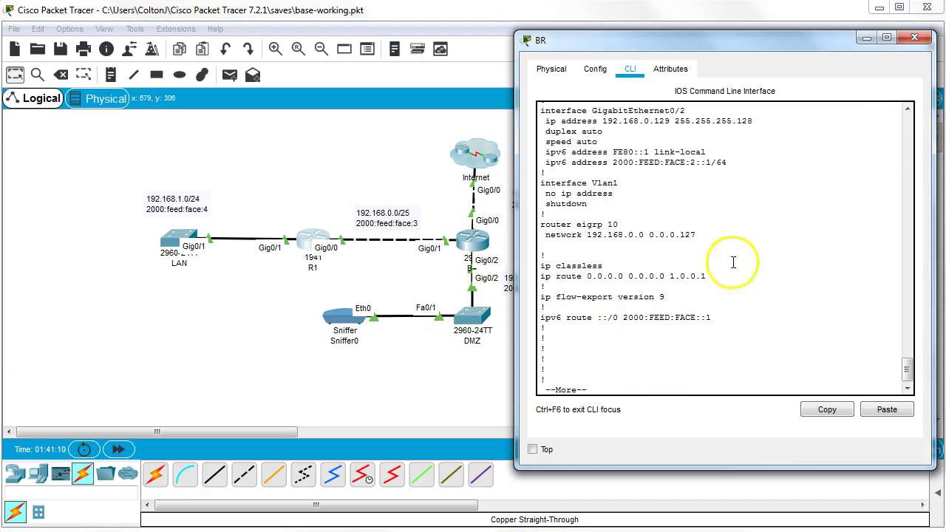
pyautogui.moveTo(649, 234); pyautogui.dragTo(706, 232)
# - Add network 192.168.0.128 0.0.0.127 to BR's EIGRP 10 by editing the recalled command
pyautogui.click(706, 232)
pyautogui.write('qdo show run')
pyautogui.press('Up')
pyautogui.press('BackSpace')
pyautogui.press('BackSpace')
pyautogui.press('BackSpace')
pyautogui.press('BackSpace')
pyautogui.press('BackSpace')
pyautogui.press('BackSpace')
pyautogui.press('BackSpace')
pyautogui.press('BackSpace')
pyautogui.press('BackSpace')
pyautogui.press('BackSpace')
pyautogui.press('BackSpace')
pyautogui.press('BackSpace')
pyautogui.press('BackSpace')
pyautogui.press('BackSpace')
pyautogui.press('BackSpace')
pyautogui.press('BackSpace')
pyautogui.press('BackSpace')
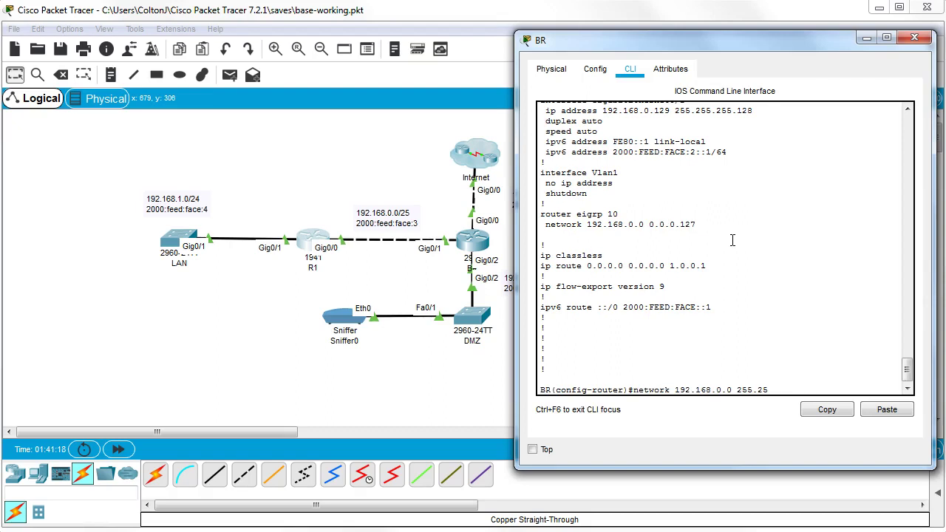
pyautogui.write('128 0.0.0.127')
pyautogui.press('Return')
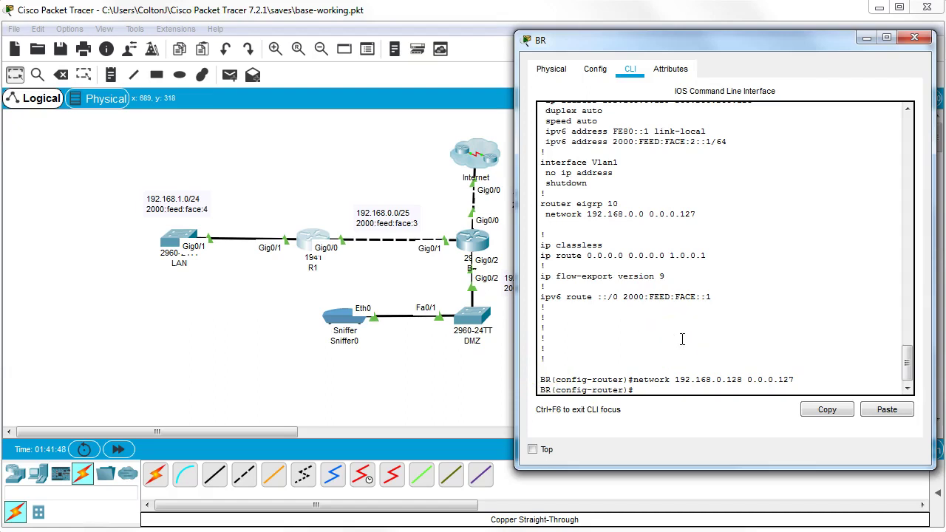
# - Add the 1.0.0.0 0.0.0.3 link network to BR's EIGRP 10
pyautogui.write('network')
pyautogui.write('1.0.0.0 0.0.0.3')
pyautogui.press('Return')
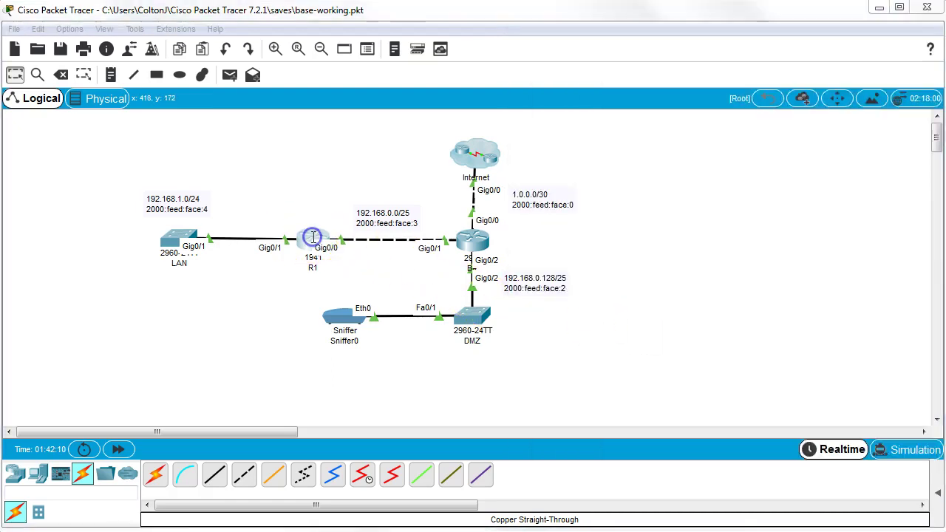
# - Open R1's CLI and mark its connected networks 192.168.1.0 and 192.168.0.0
pyautogui.click(312, 240)
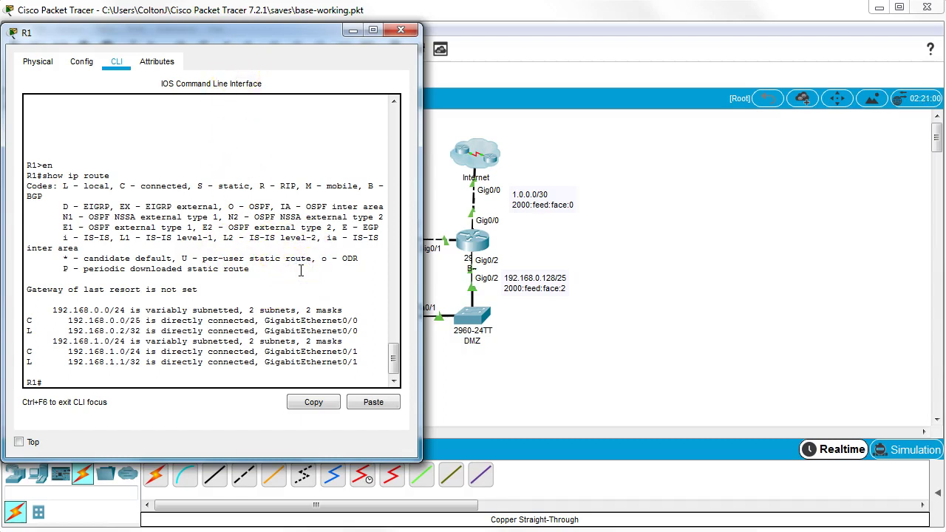
pyautogui.moveTo(57, 341); pyautogui.dragTo(116, 342)
pyautogui.moveTo(53, 310); pyautogui.dragTo(129, 333)
pyautogui.click(68, 319)
# - On R1, enter 'conf t', start 'router eigrp 10' and apply 'no auto-summary'
pyautogui.write('conf t')
pyautogui.press('Return')
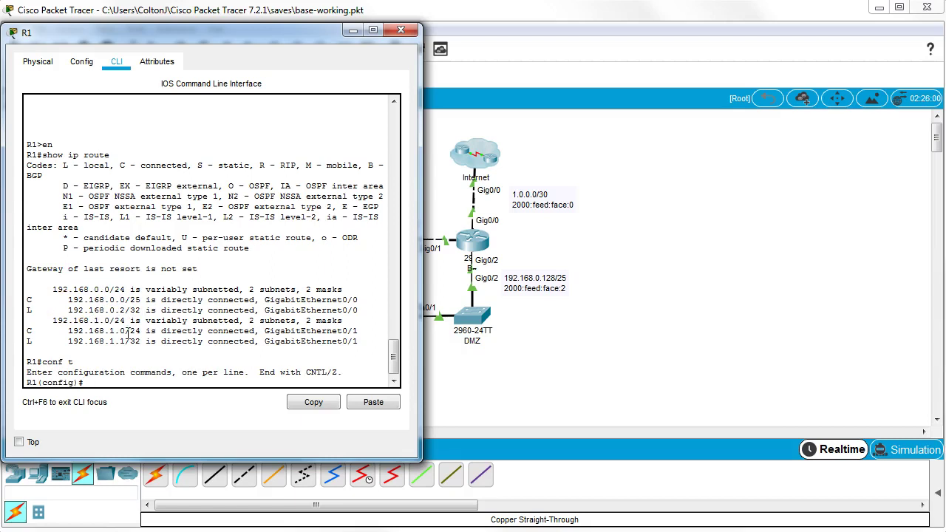
pyautogui.write('router eigr')
pyautogui.write('po ')
pyautogui.write('1')
pyautogui.write('0')
pyautogui.press('Return')
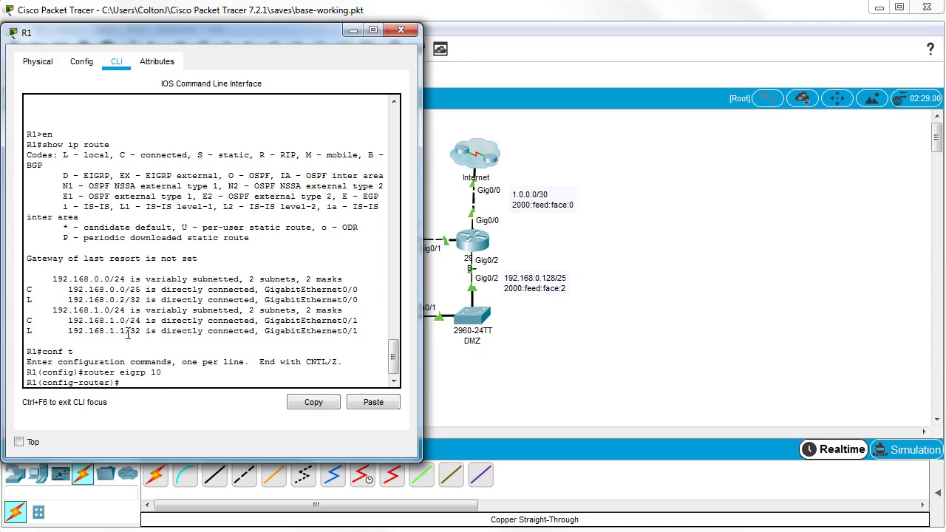
pyautogui.write('no au')
pyautogui.press('Tab')
pyautogui.press('Return')
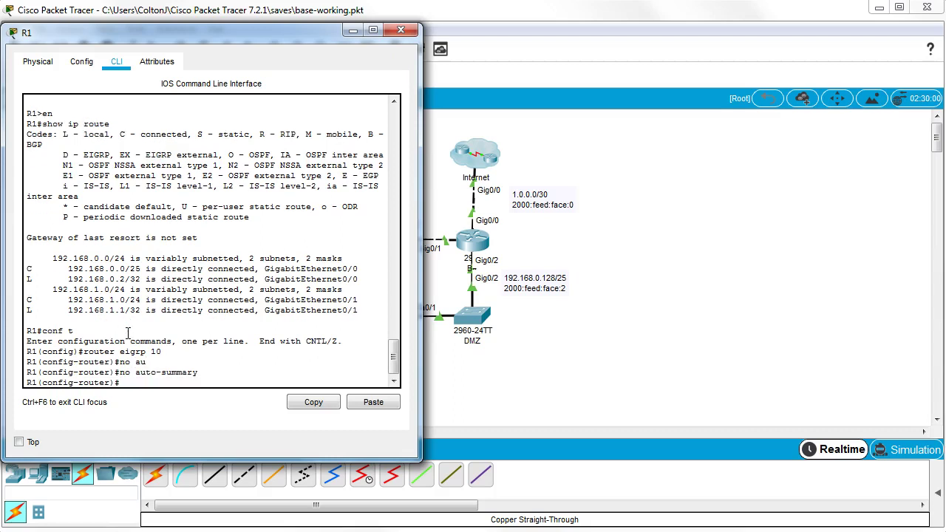
# - Advertise networks 192.168.0.0 0.0.0.127 and 192.168.1.0 0.0.0.255 in R1's EIGRP 10
pyautogui.write('network 192.168.0.0')
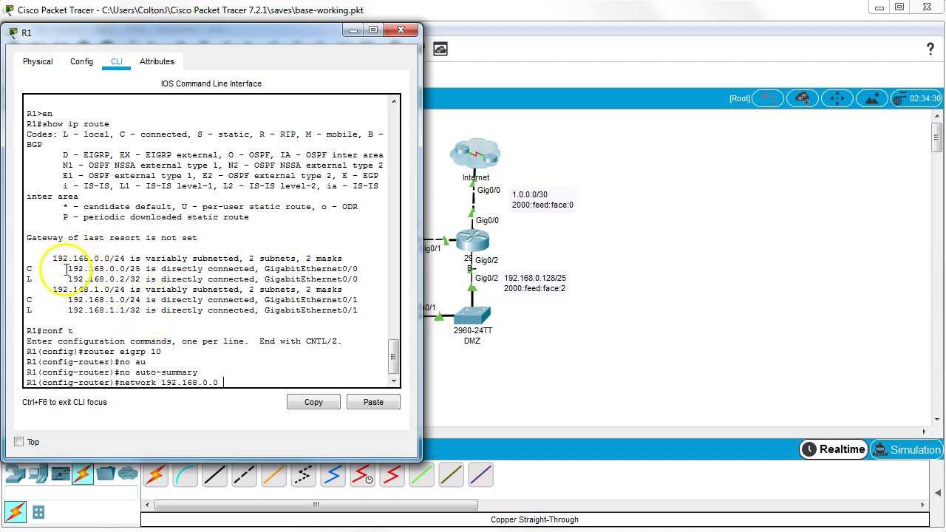
pyautogui.moveTo(67, 268); pyautogui.dragTo(140, 269)
pyautogui.click(233, 334)
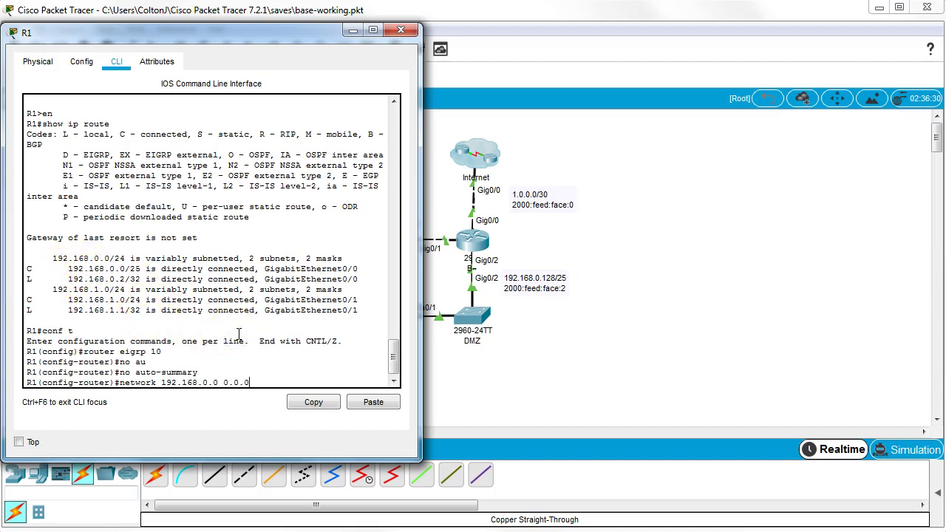
pyautogui.write('127')
pyautogui.press('Return')
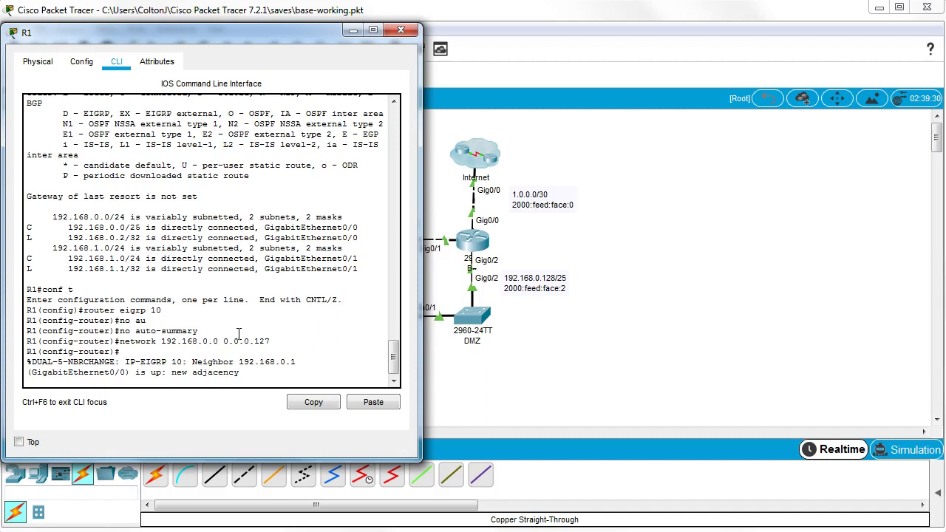
pyautogui.write('network')
pyautogui.write('192.168.1.0 0.0.0.255')
pyautogui.press('Return')
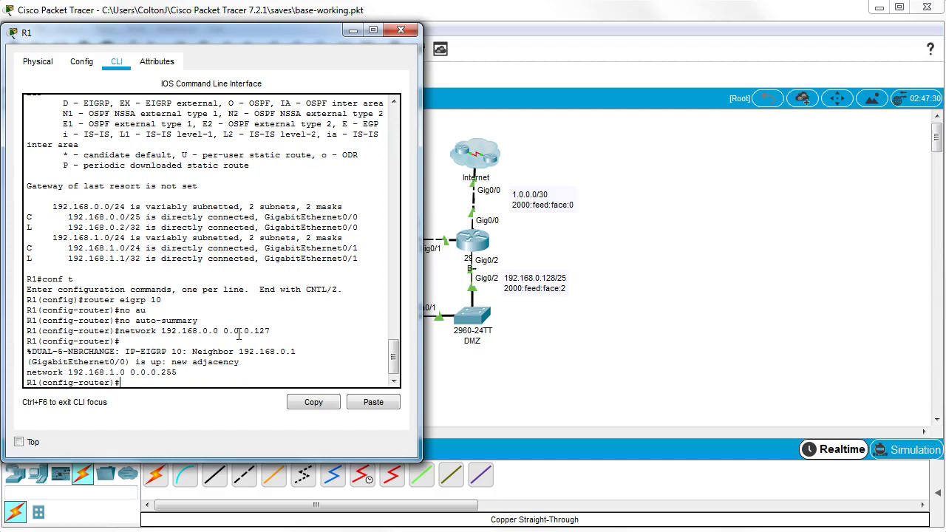
# - Exit twice to privileged mode on R1 and run 'show ip route'
pyautogui.write('exit')
pyautogui.press('Return')
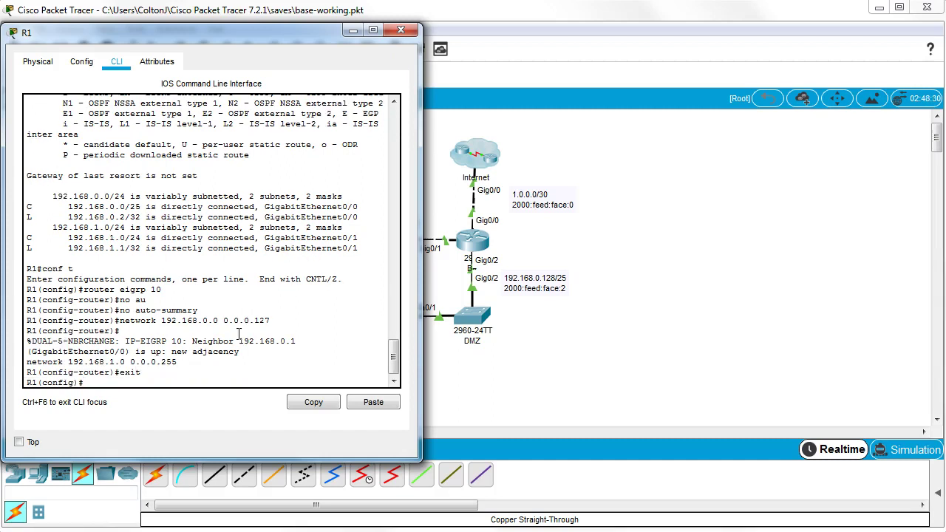
pyautogui.write('exit')
pyautogui.press('Return')
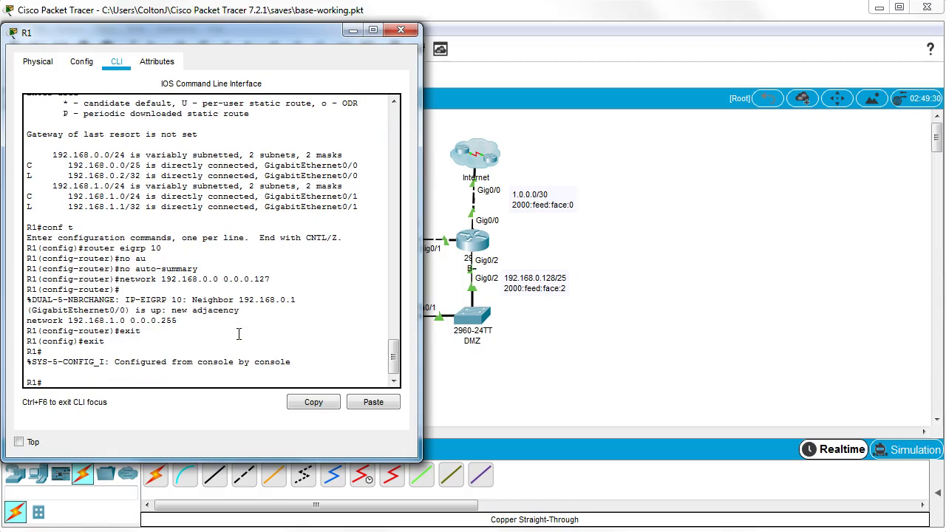
pyautogui.write('show ip route')
pyautogui.press('Return')
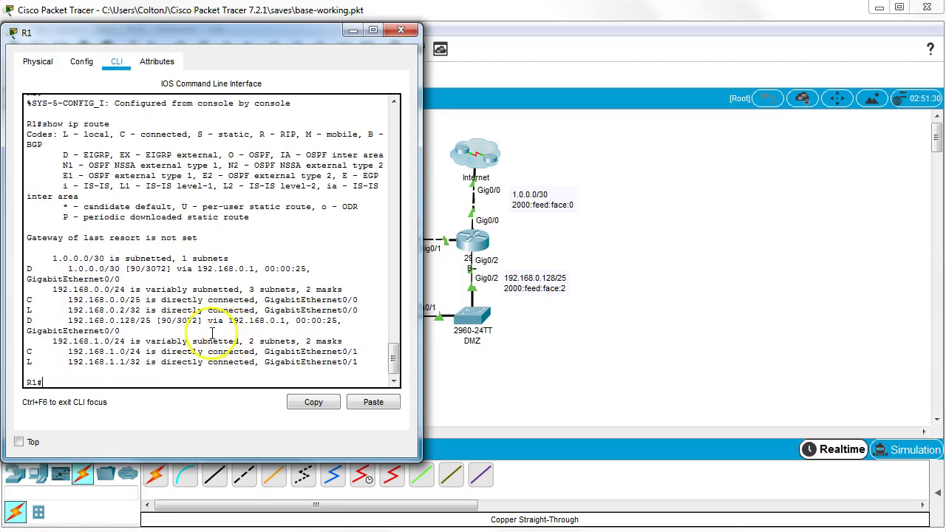
# - Widen R1's window and highlight the D routes to 1.0.0.0/30 and 192.168.0.128/25
pyautogui.moveTo(25, 268); pyautogui.dragTo(362, 285)
pyautogui.moveTo(420, 273); pyautogui.dragTo(553, 281)
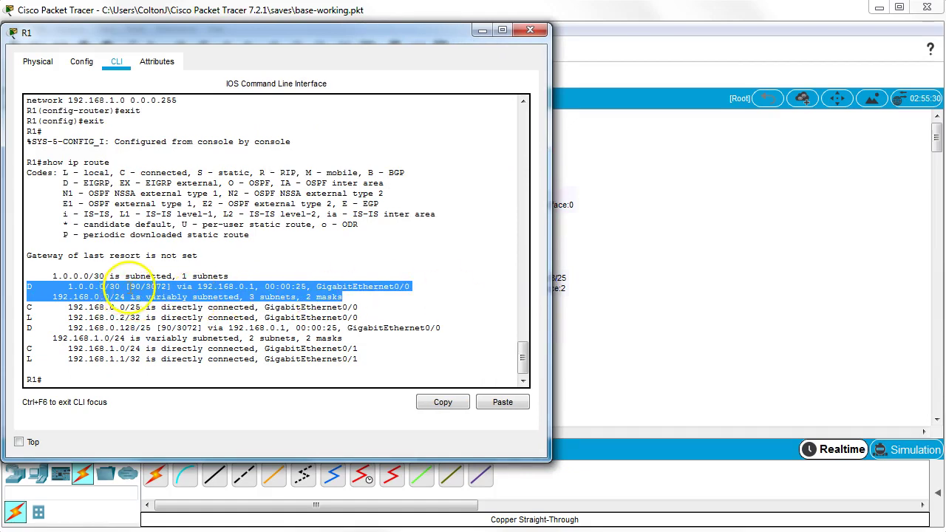
pyautogui.click(129, 287)
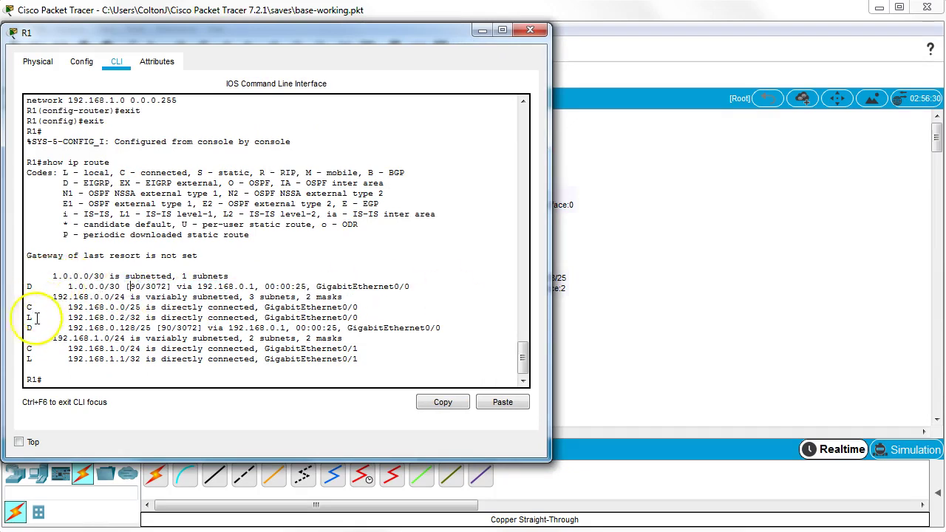
pyautogui.moveTo(24, 327); pyautogui.dragTo(383, 336)
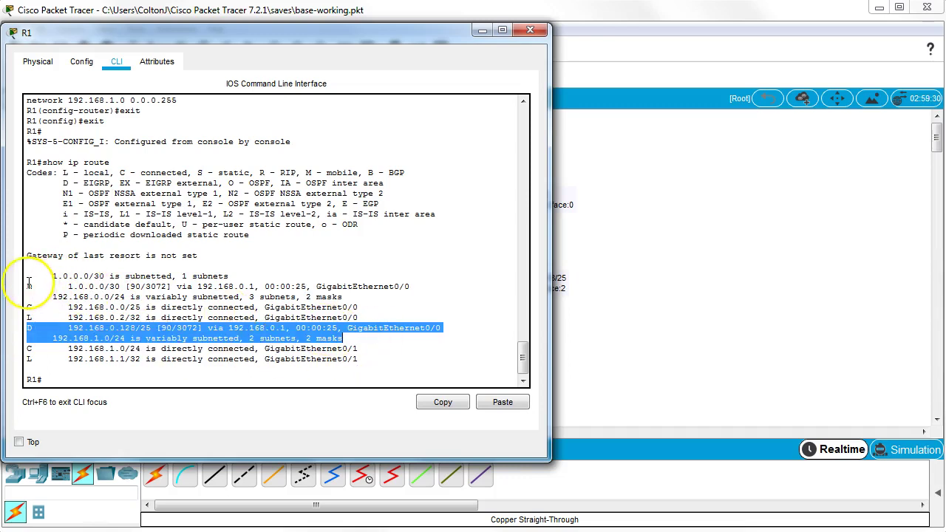
pyautogui.moveTo(28, 285); pyautogui.dragTo(419, 290)
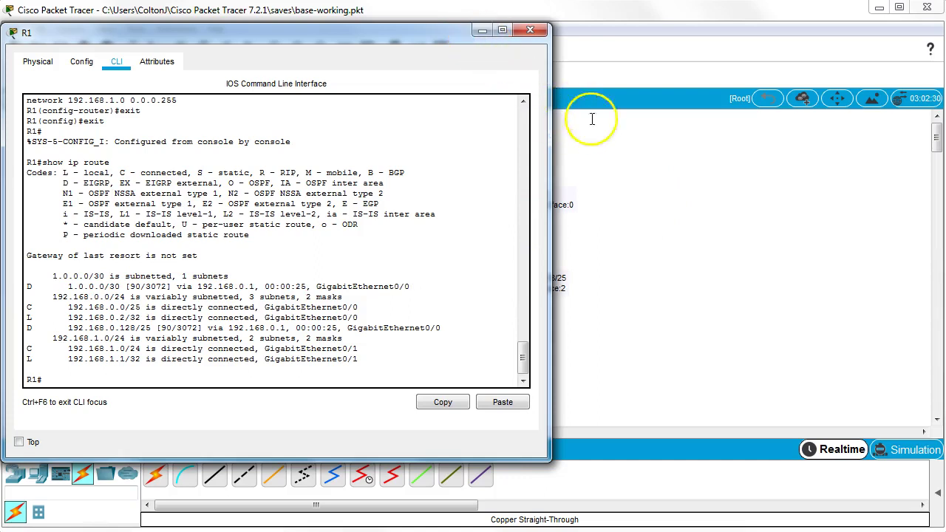
# - Open BR's CLI and add 'redistribute static' under router eigrp 10
pyautogui.click(611, 259)
pyautogui.click(477, 240)
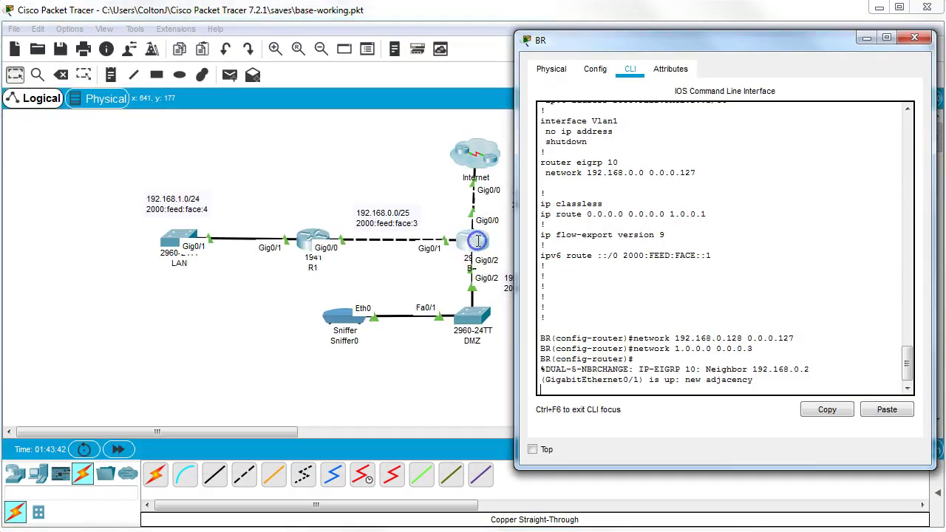
pyautogui.press('Return')
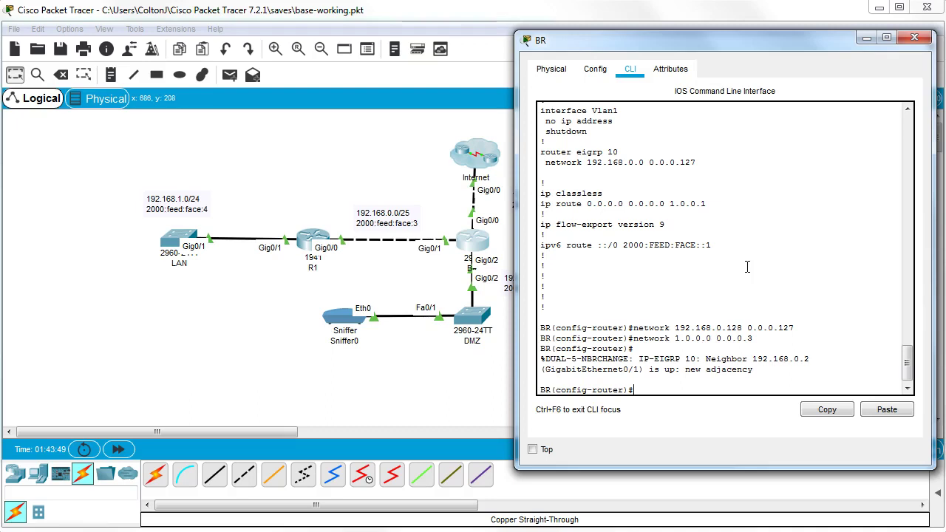
pyautogui.write('res')
pyautogui.press('Tab')
pyautogui.press('BackSpace')
pyautogui.write('d')
pyautogui.press('Tab')
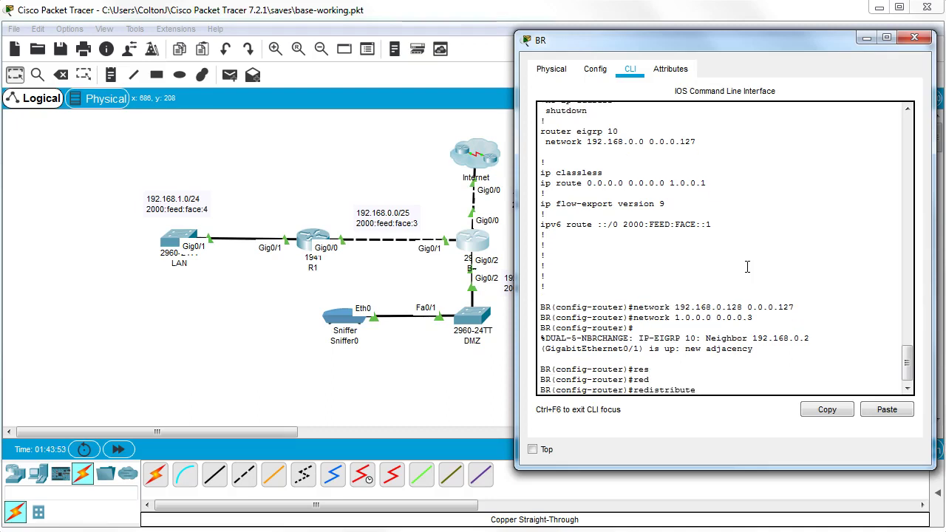
pyautogui.write('static')
pyautogui.press('Tab')
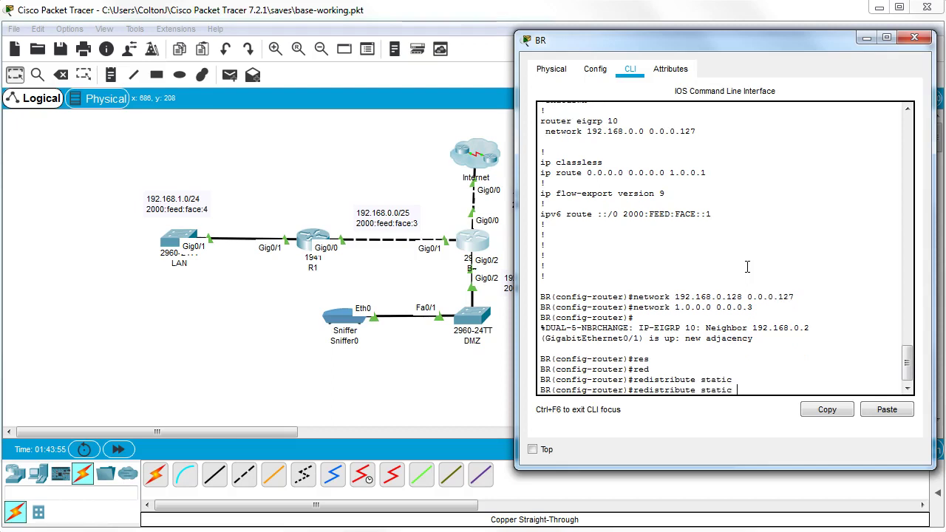
pyautogui.press('Return')
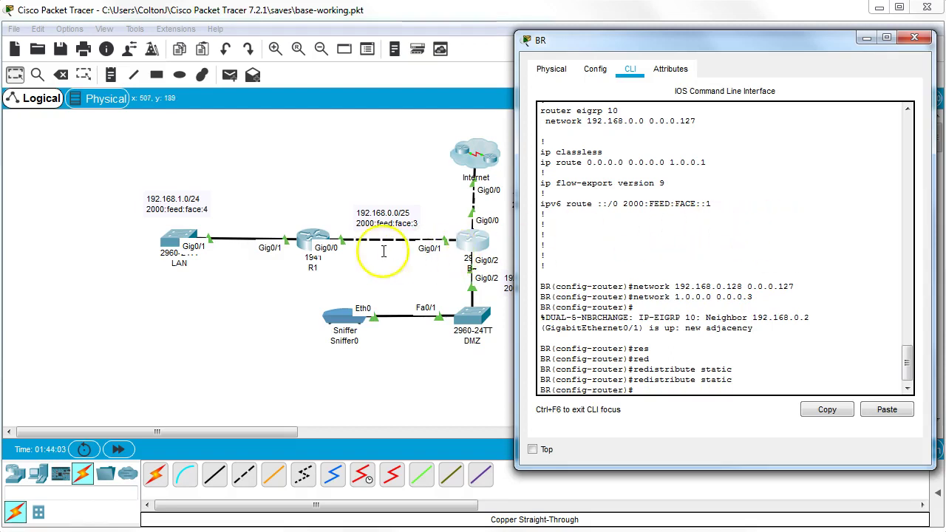
# - Rerun 'show ip route' on R1 using the recalled command
pyautogui.click(311, 243)
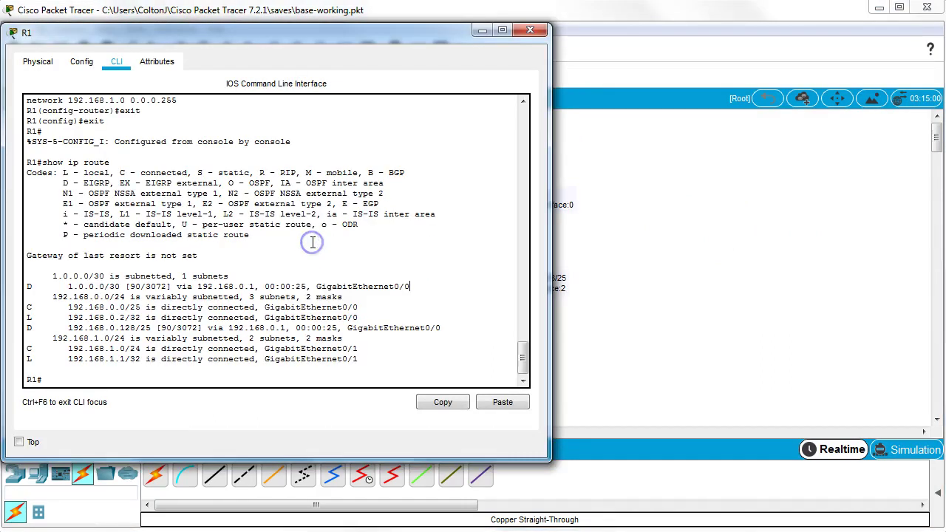
pyautogui.press('Return')
pyautogui.press('Up')
pyautogui.press('Return')
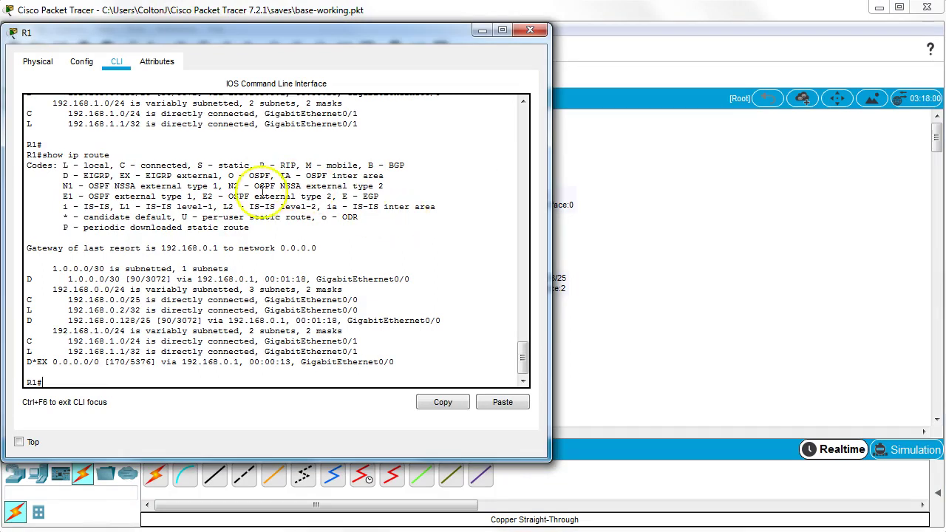
# - Highlight the gateway of last resort and the D*EX 0.0.0.0/0 route via 192.168.0.1
pyautogui.moveTo(25, 248); pyautogui.dragTo(337, 250)
pyautogui.click(336, 250)
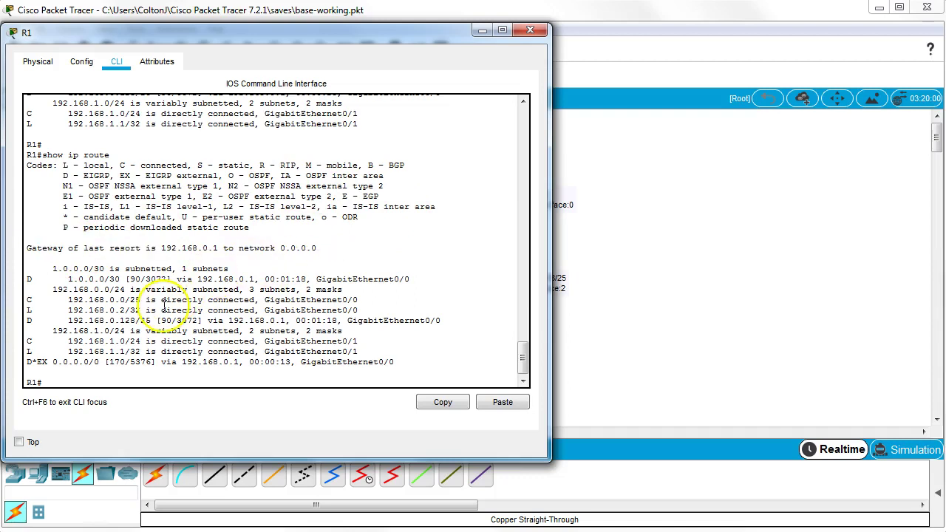
pyautogui.moveTo(24, 362); pyautogui.dragTo(102, 361)
pyautogui.click(385, 354)
pyautogui.moveTo(384, 354); pyautogui.dragTo(396, 365)
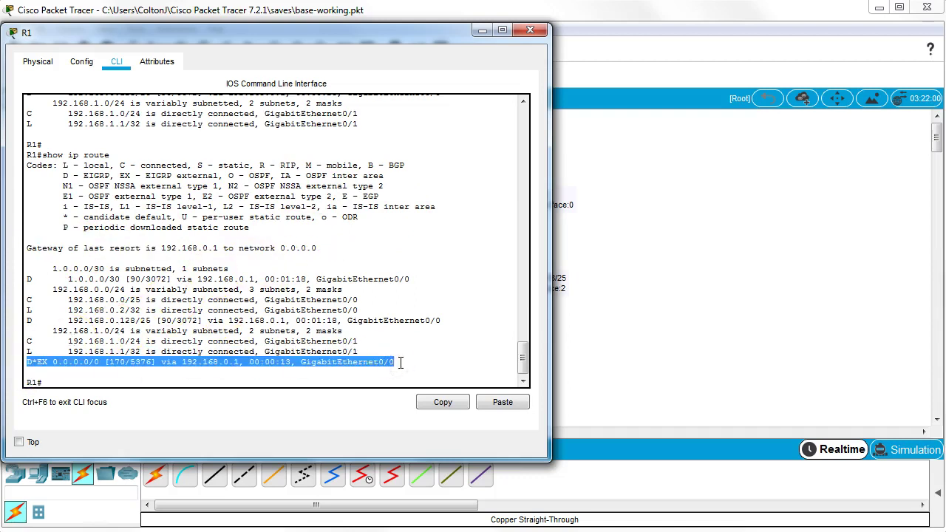
pyautogui.click(33, 375)
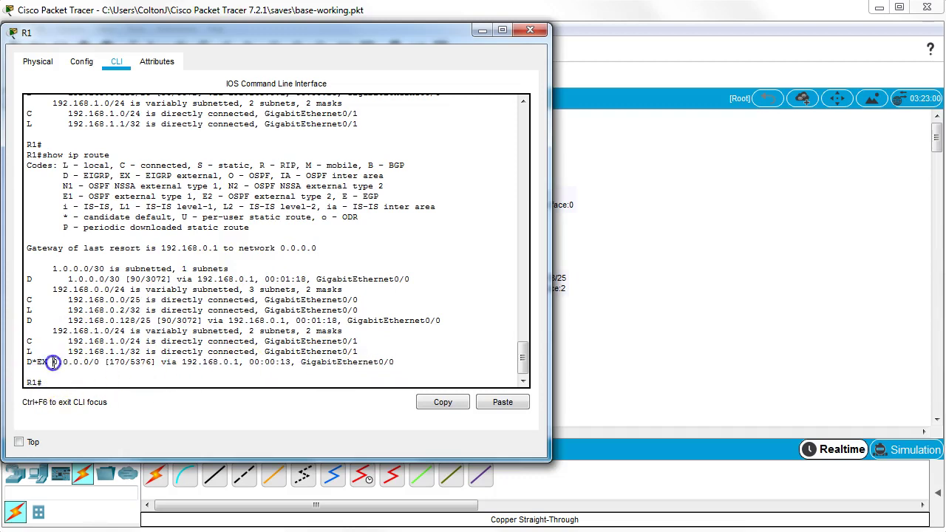
pyautogui.moveTo(51, 363); pyautogui.dragTo(106, 362)
pyautogui.moveTo(181, 362); pyautogui.dragTo(243, 362)
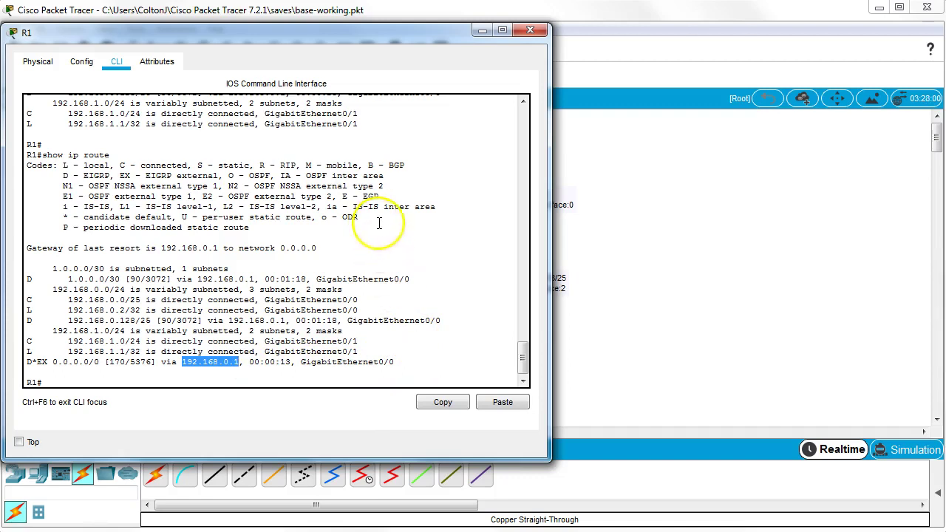
pyautogui.click(422, 241)
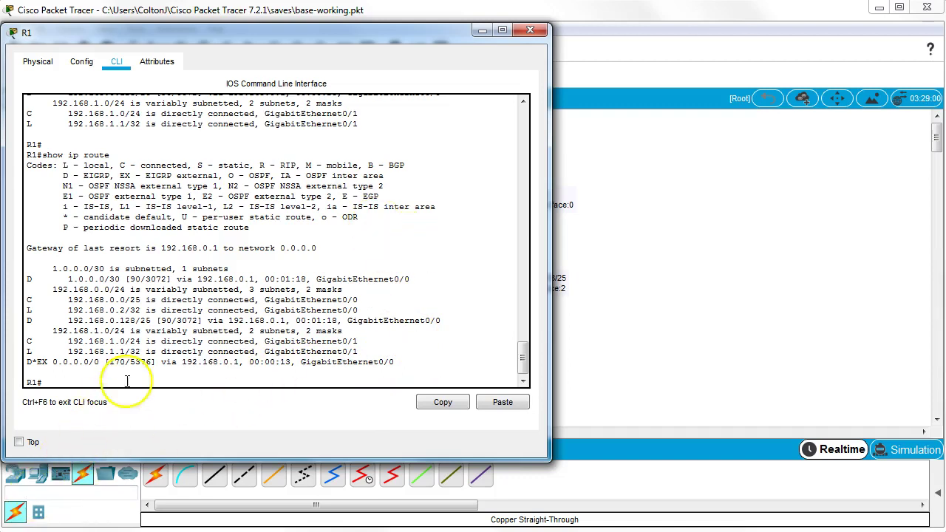